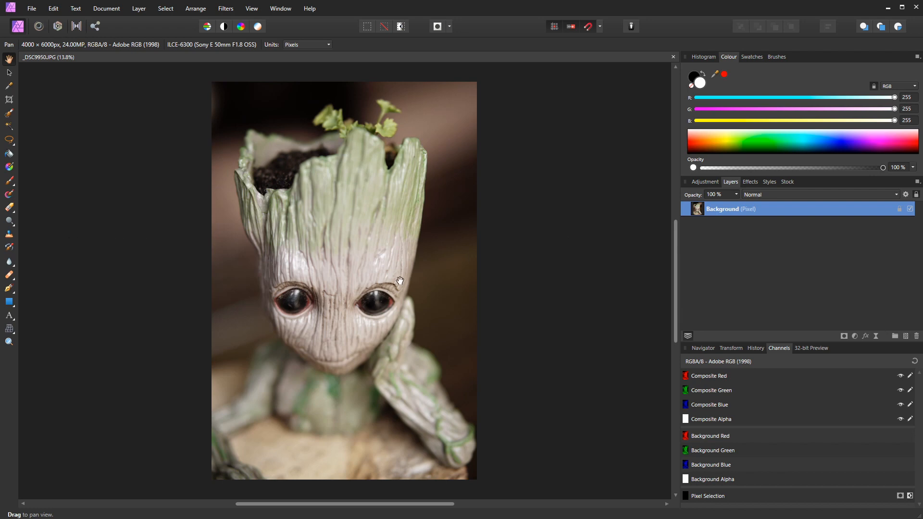
Close the open _DSC9950.JPG photo and start a new panorama.
click(673, 56)
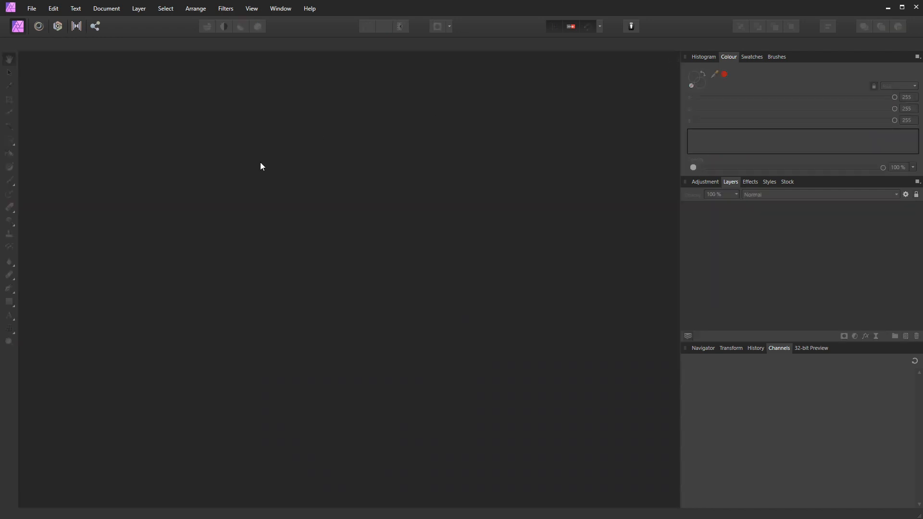
click(33, 11)
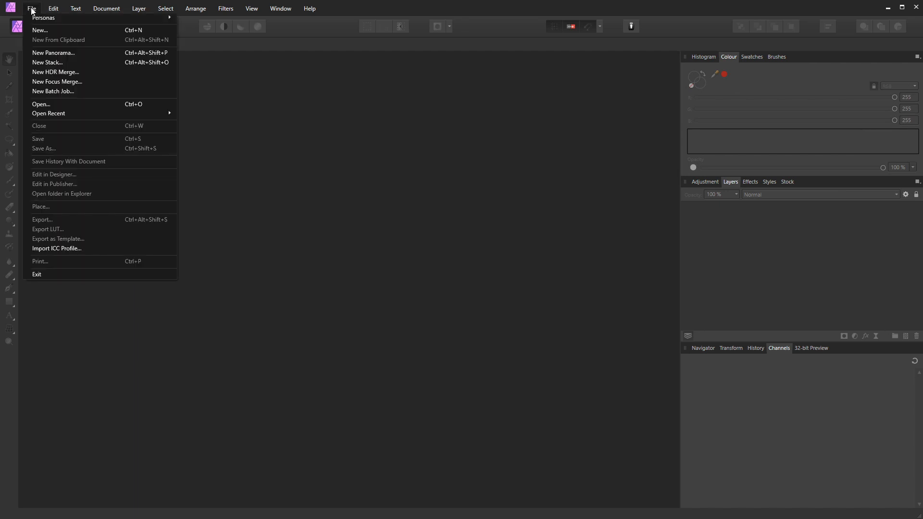
click(58, 56)
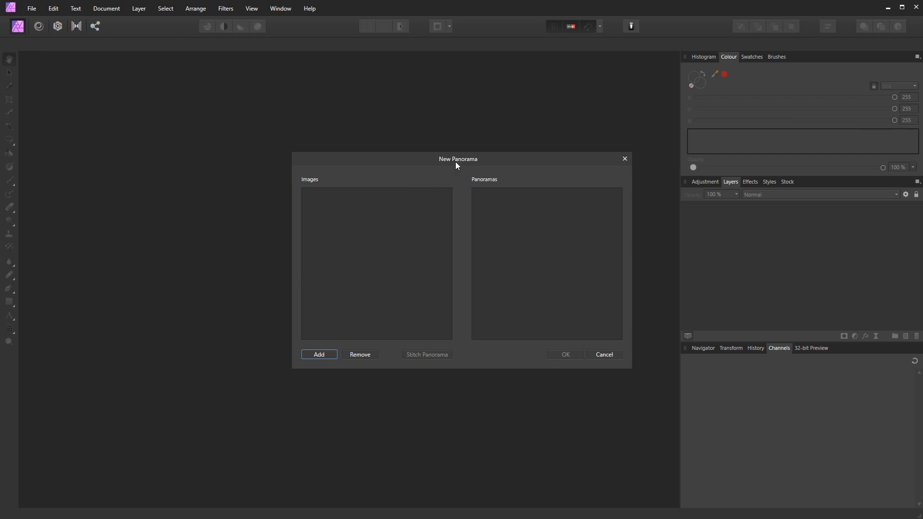
drag(456, 162, 435, 170)
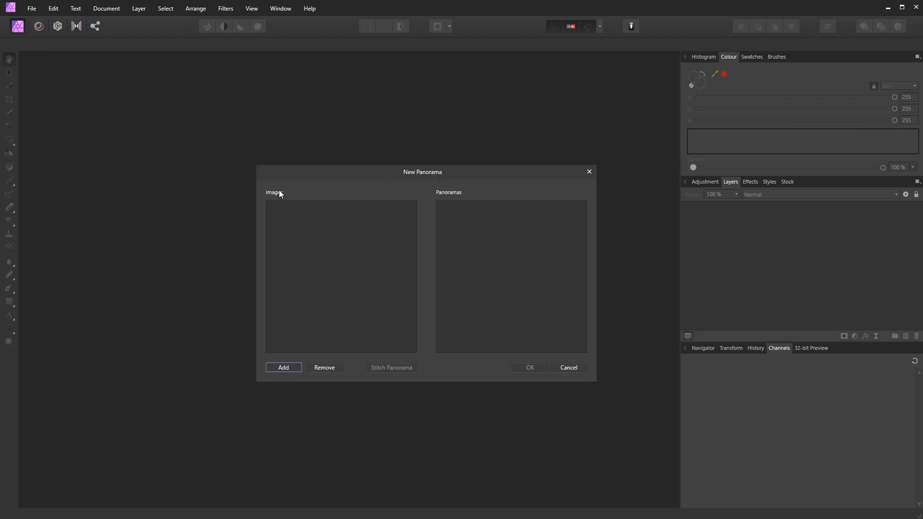
Add all photos from _DSC9943 to _DSC9957 in the Groot folder to the panorama's images.
click(284, 369)
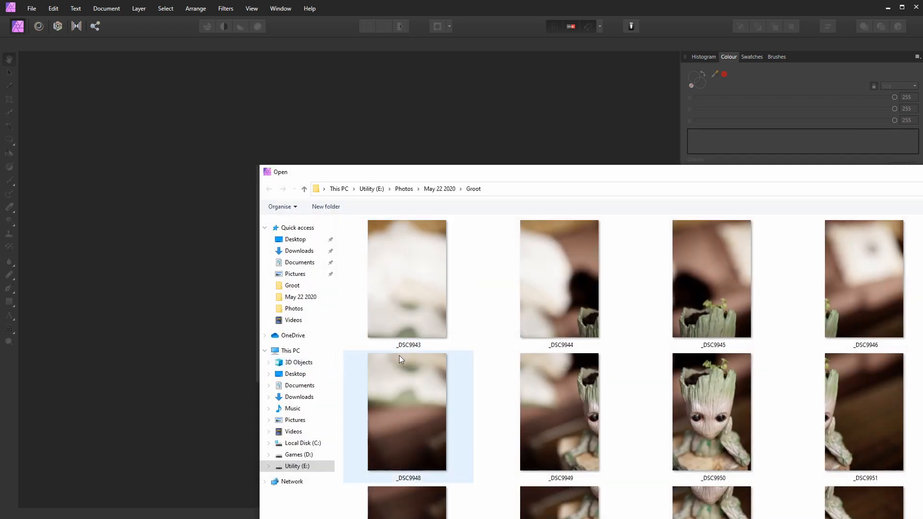
drag(655, 173, 422, 11)
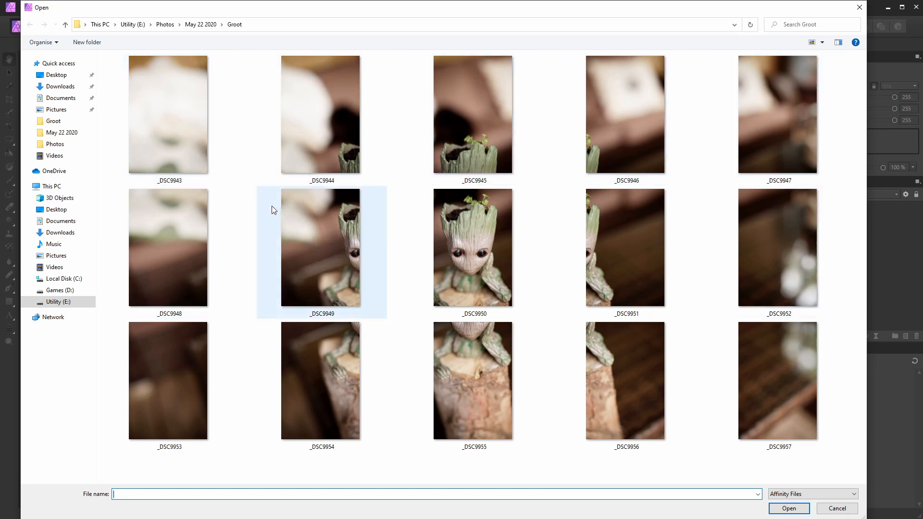
click(166, 113)
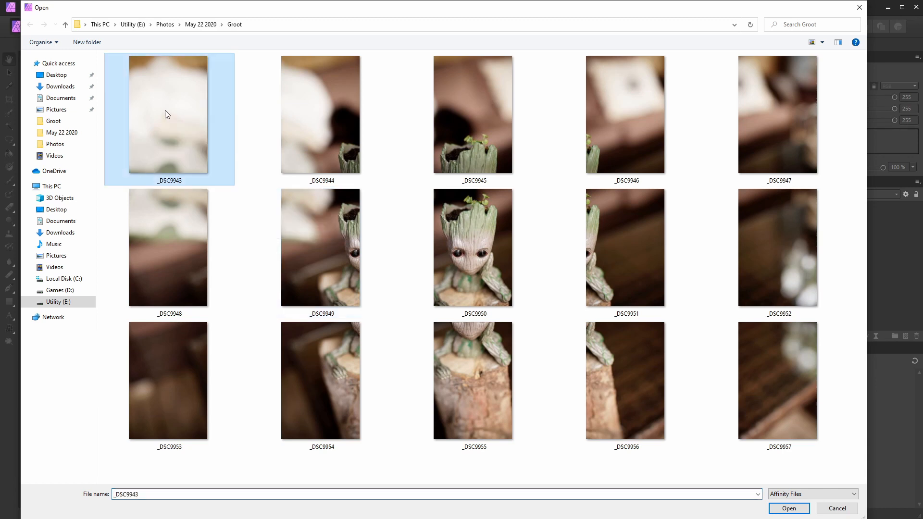
shift+click(788, 391)
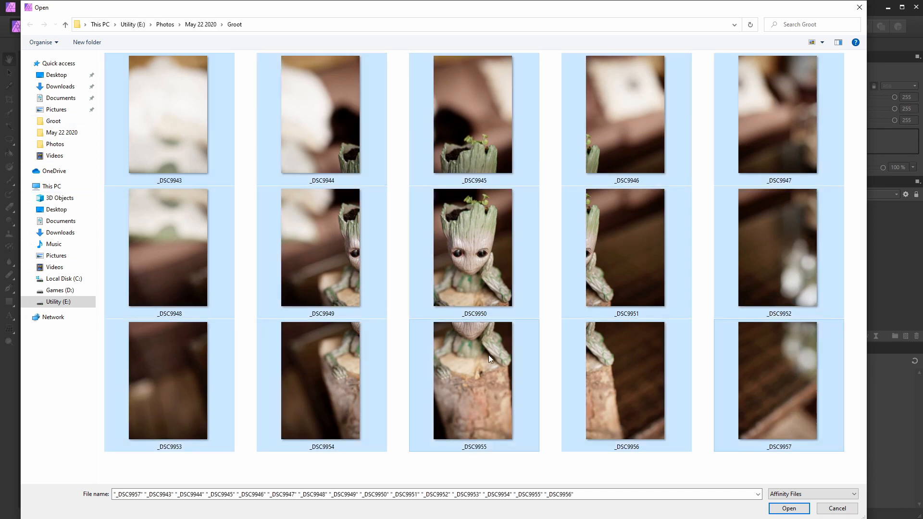
click(799, 513)
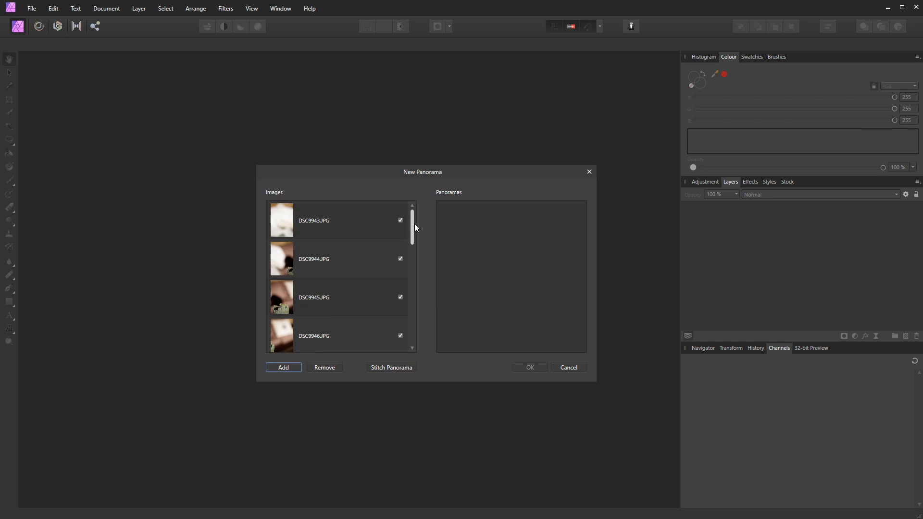
Check the added image list, stitch the panorama and accept the stitched result.
drag(411, 224, 405, 313)
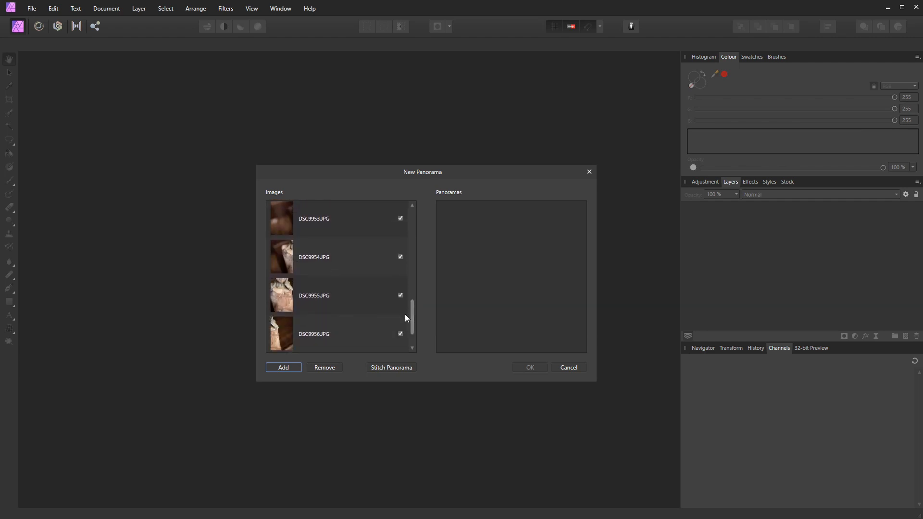
click(391, 369)
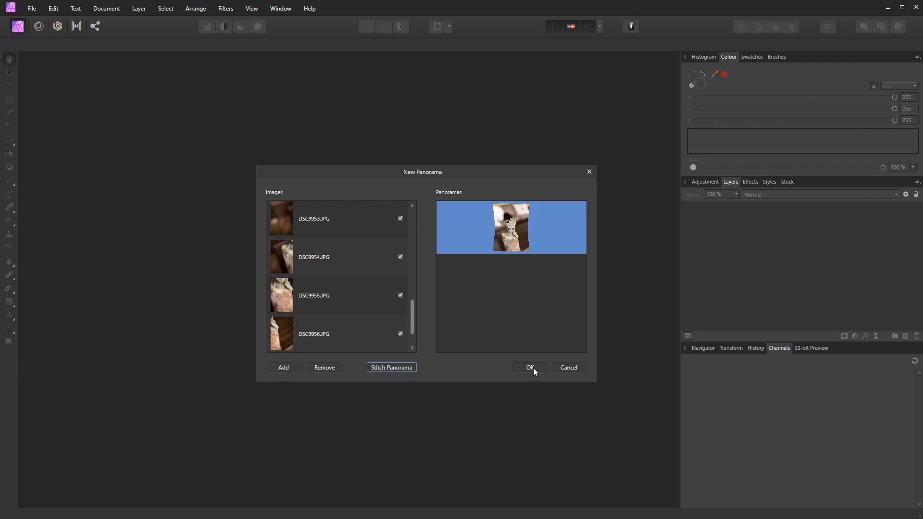
click(533, 369)
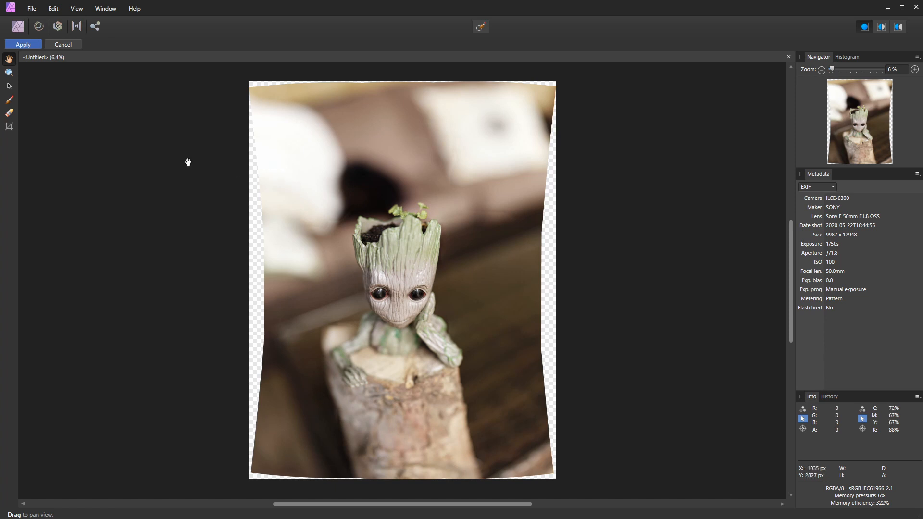
Start cropping the panorama with a custom ratio of 12000 x 10000 px.
click(9, 128)
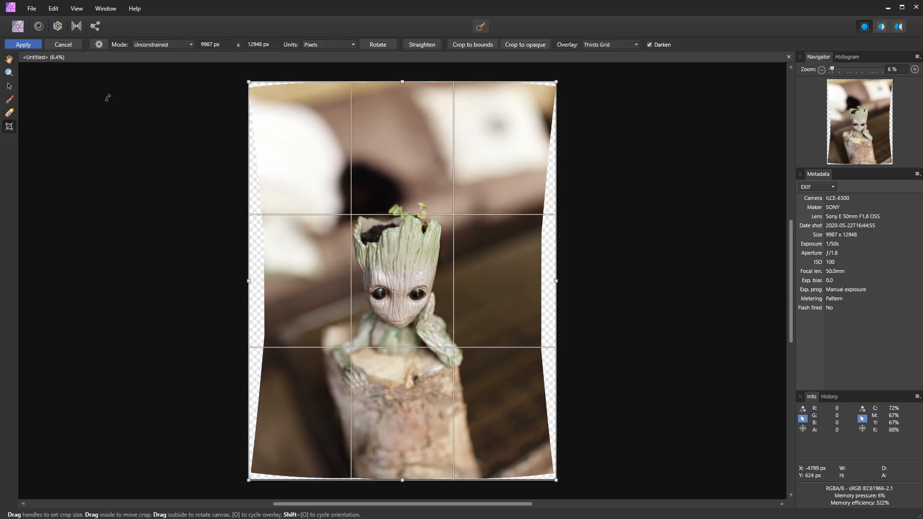
click(191, 44)
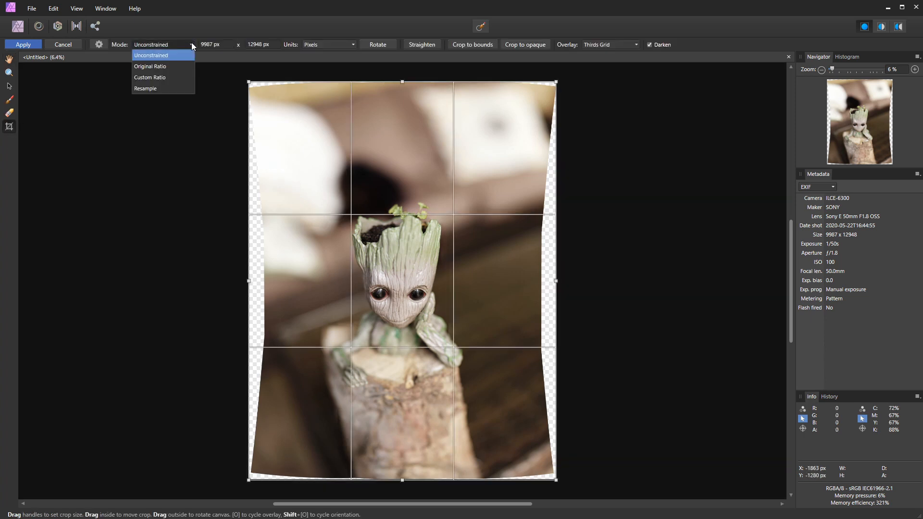
click(153, 77)
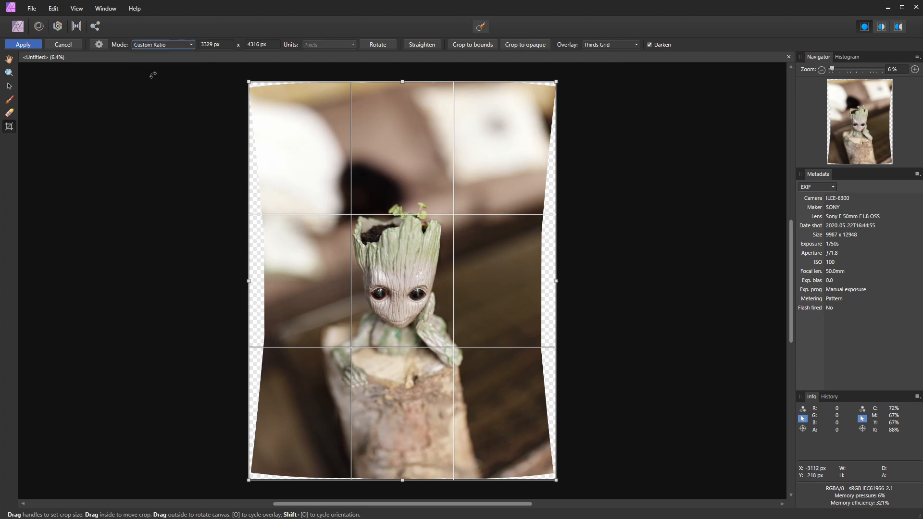
click(211, 45)
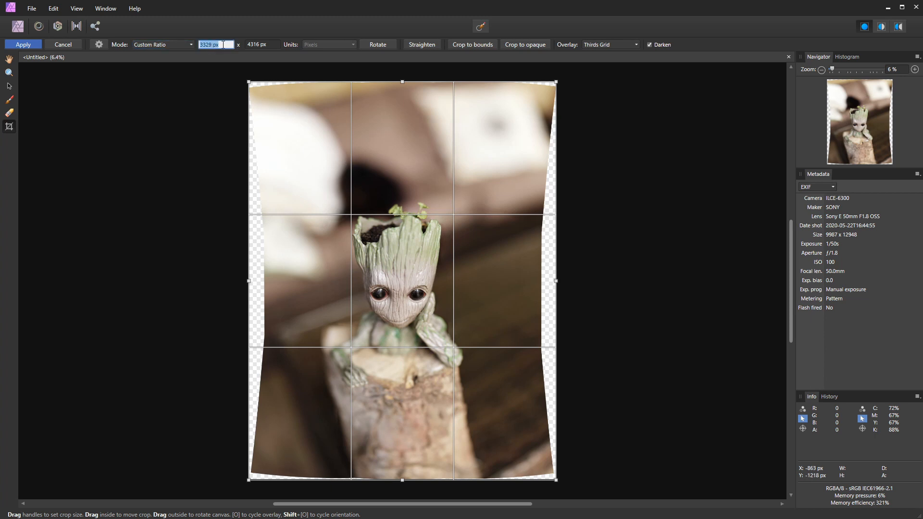
text(12000)
click(258, 44)
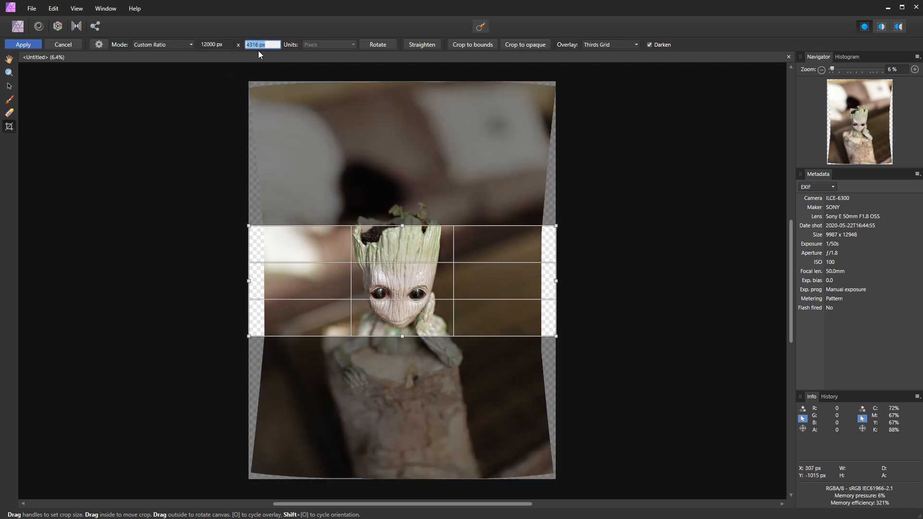
text(10000)
key(Return)
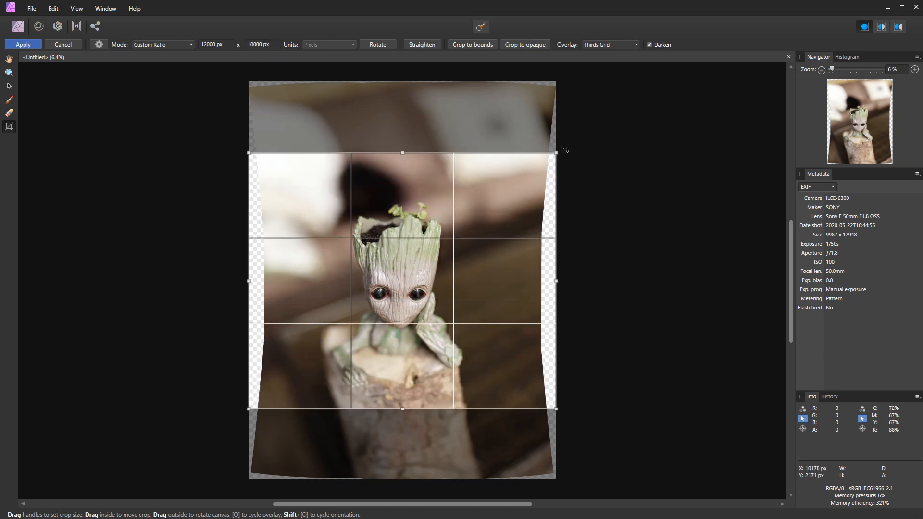
Shrink and reposition the crop frame around the figurine and the top of the log, excluding transparent edges, and apply the crop to the panorama.
drag(250, 151, 273, 162)
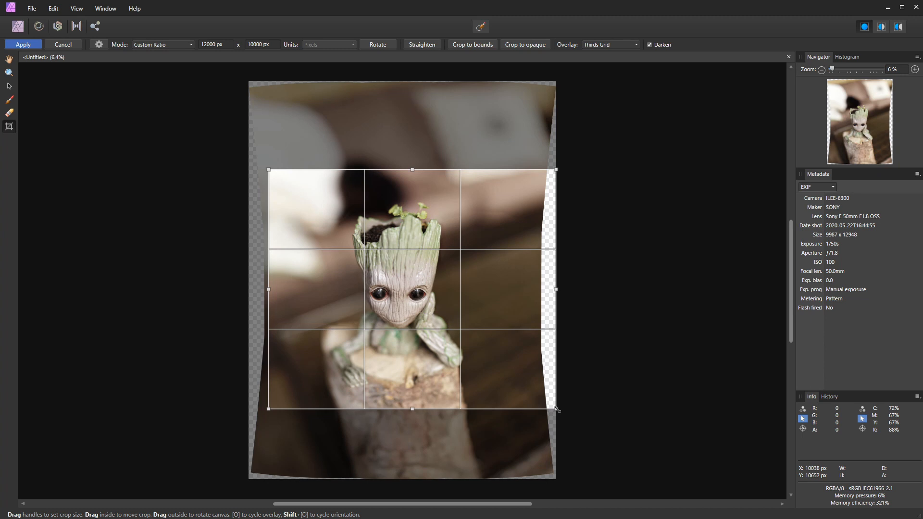
drag(556, 409, 540, 394)
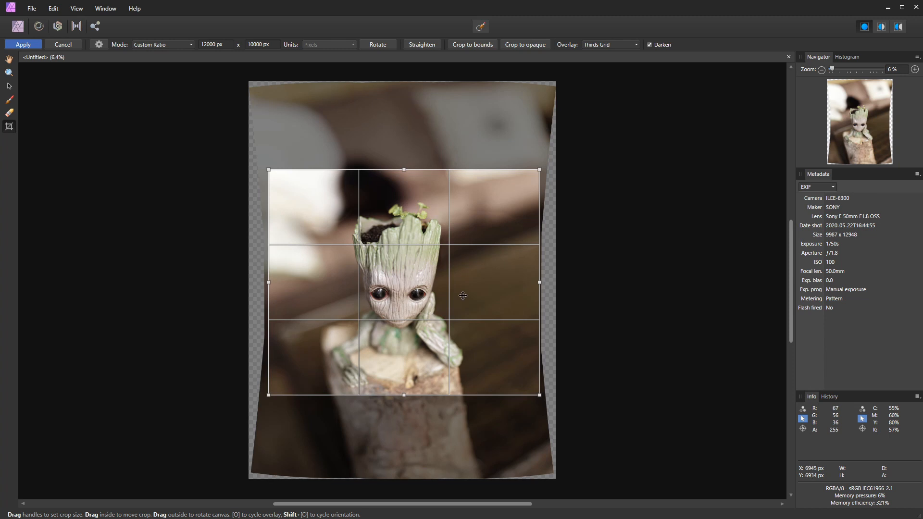
drag(463, 295, 462, 316)
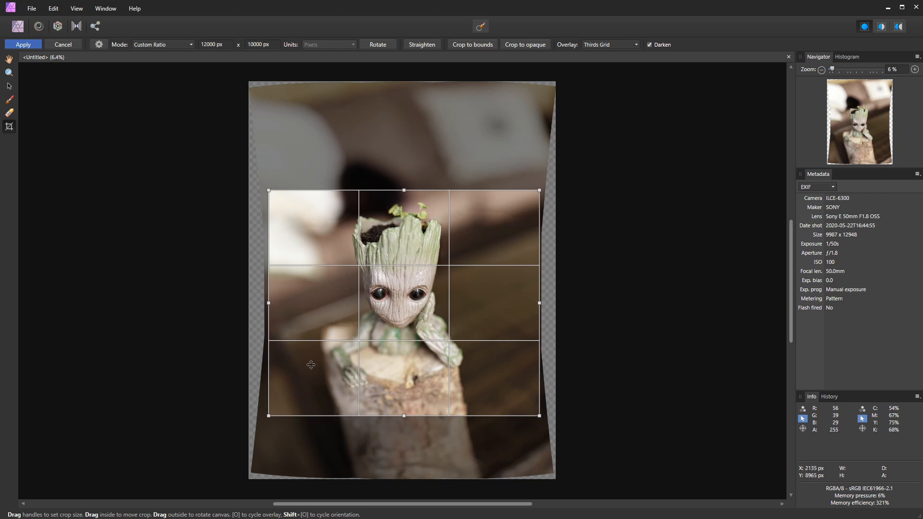
drag(269, 415, 280, 407)
drag(361, 319, 363, 329)
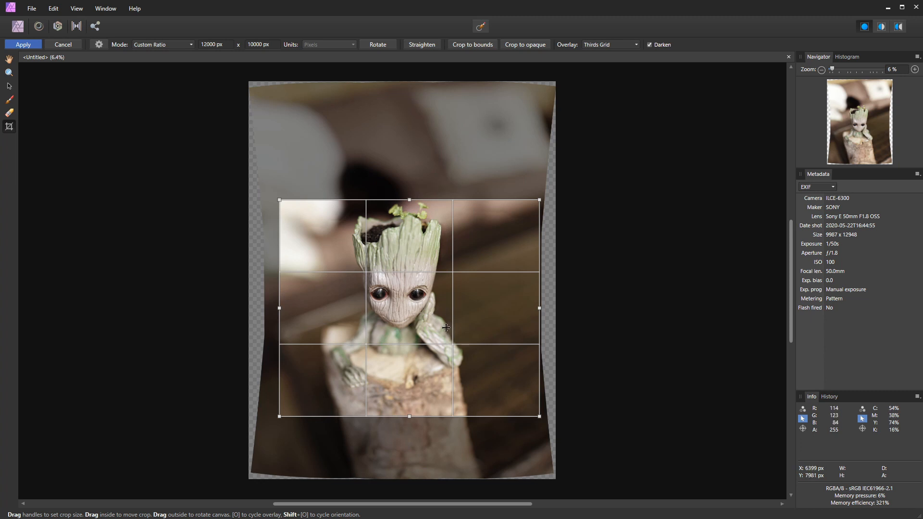
drag(447, 329, 447, 327)
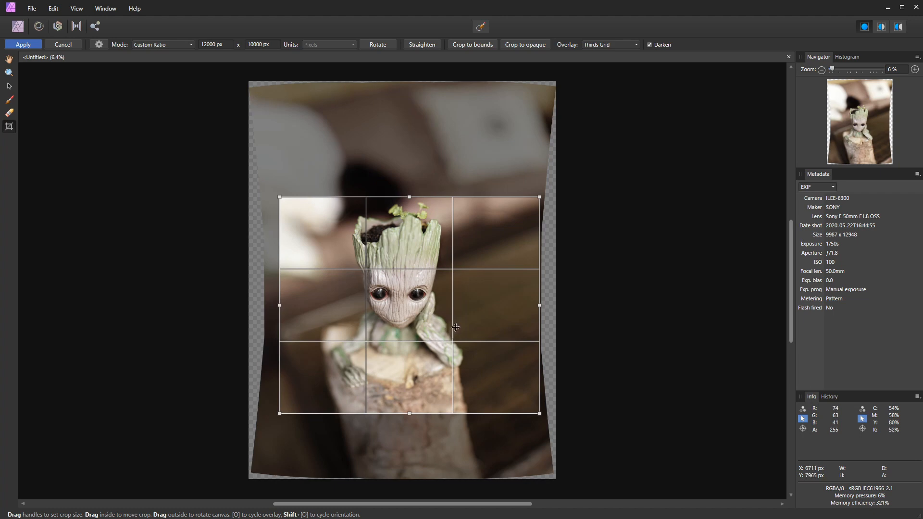
key(Return)
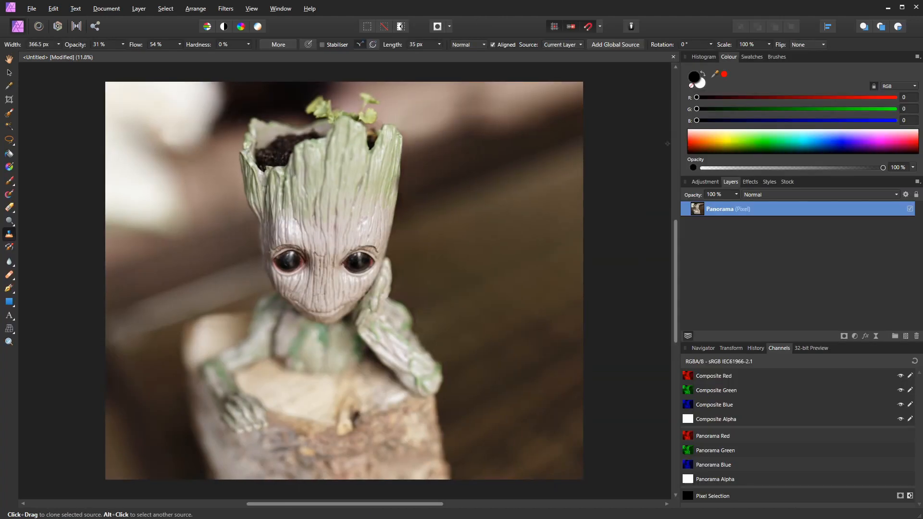
Open the single photo _DSC9950 from the Groot folder and return to the panorama to compare the two.
click(31, 12)
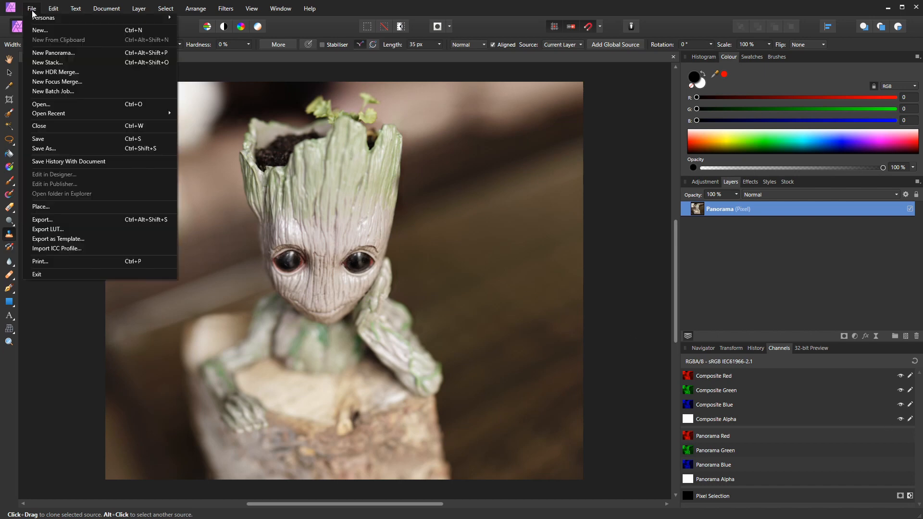
click(56, 104)
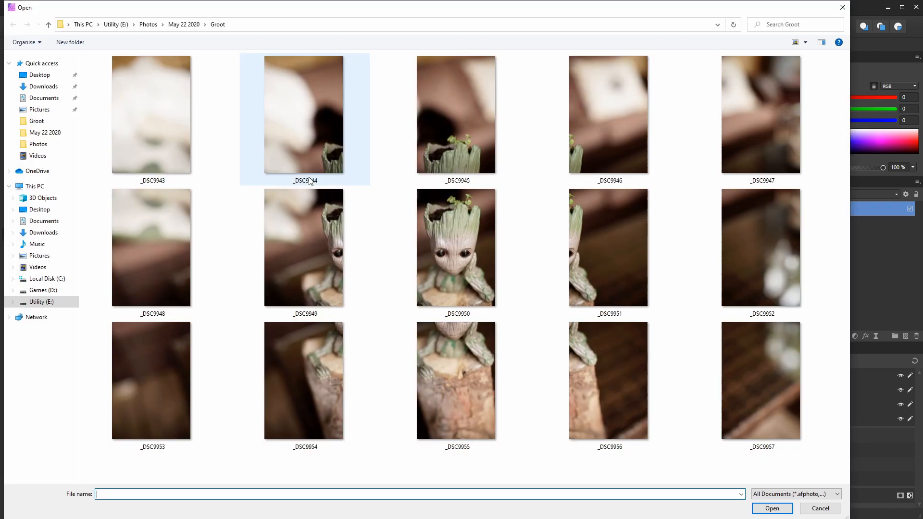
double_click(468, 249)
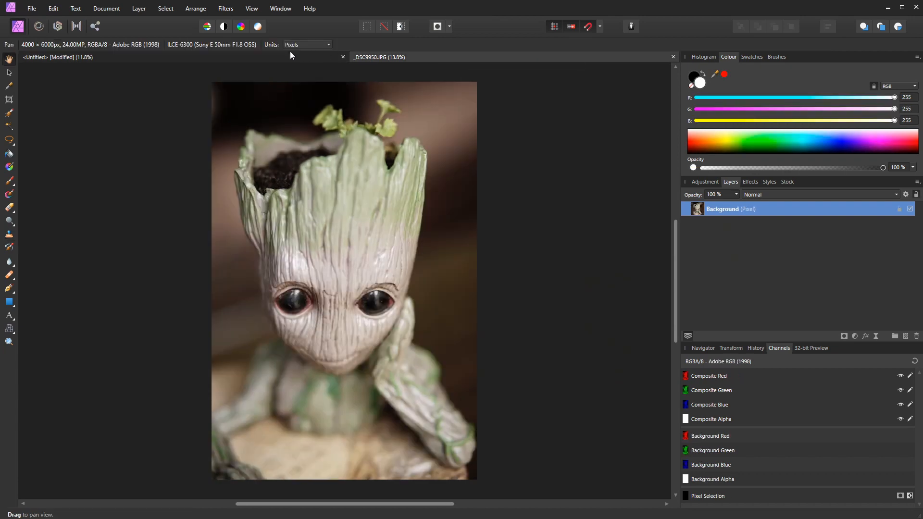
click(282, 58)
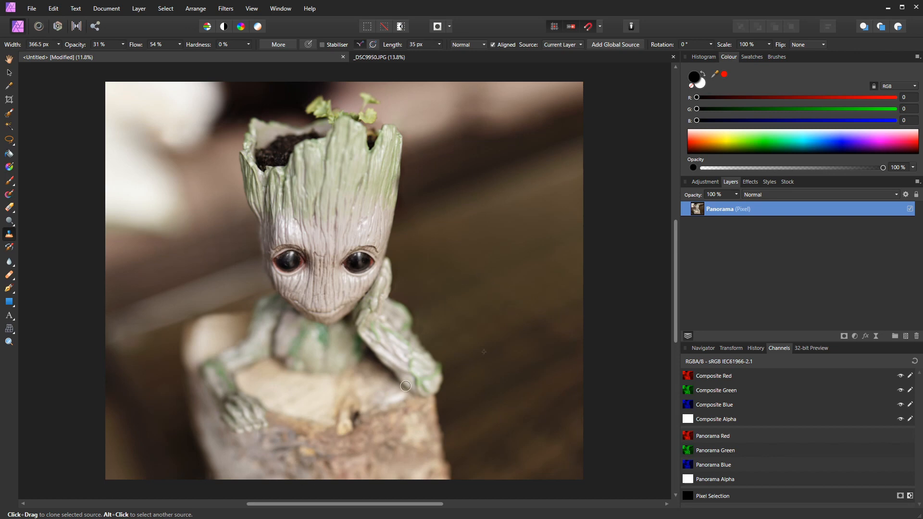
alt+click(432, 387)
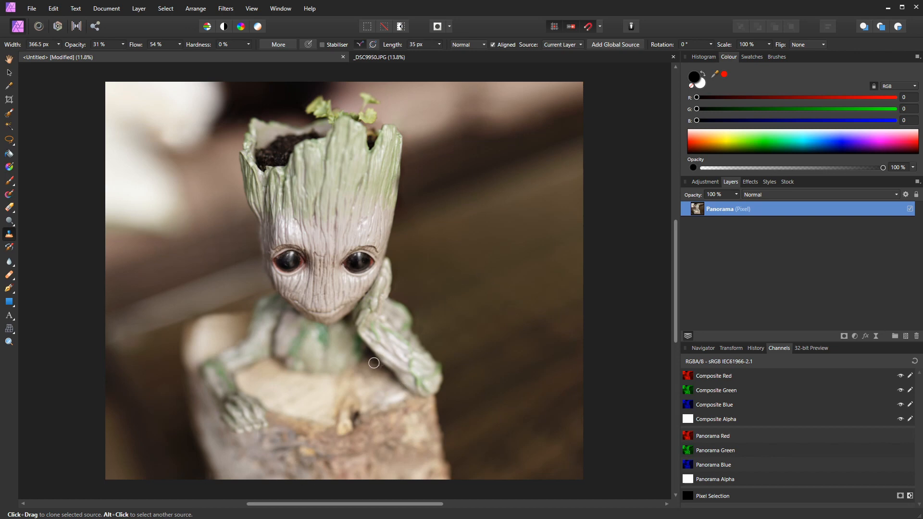